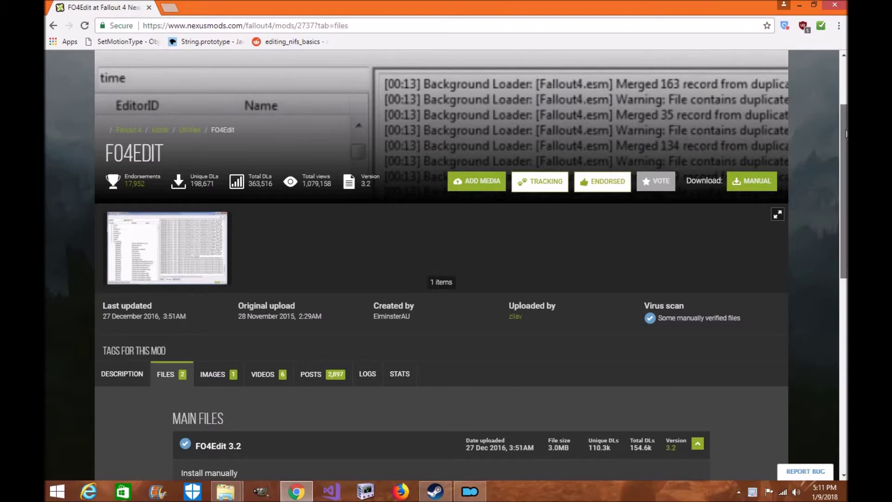
left_click_drag(845, 136, 843, 140)
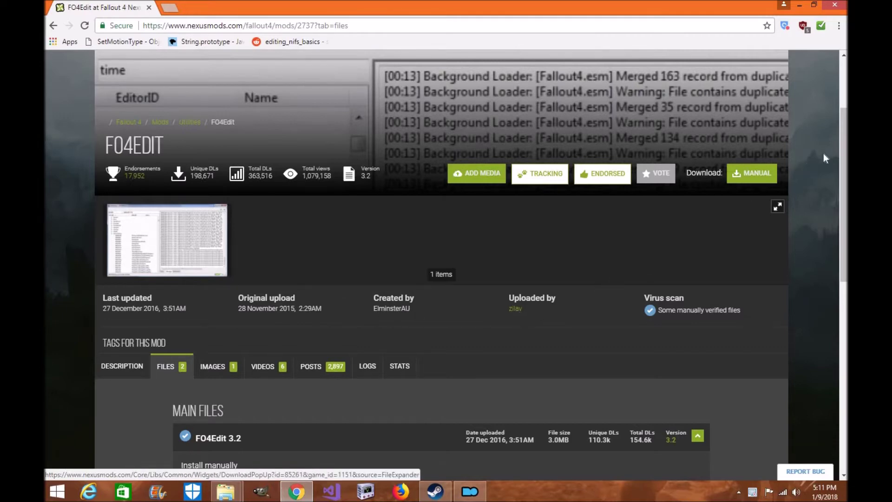
Step: Glance at Mod Organizer, then enlarge and close the FO4Edit screenshot on its Nexus page
left_click(475, 494)
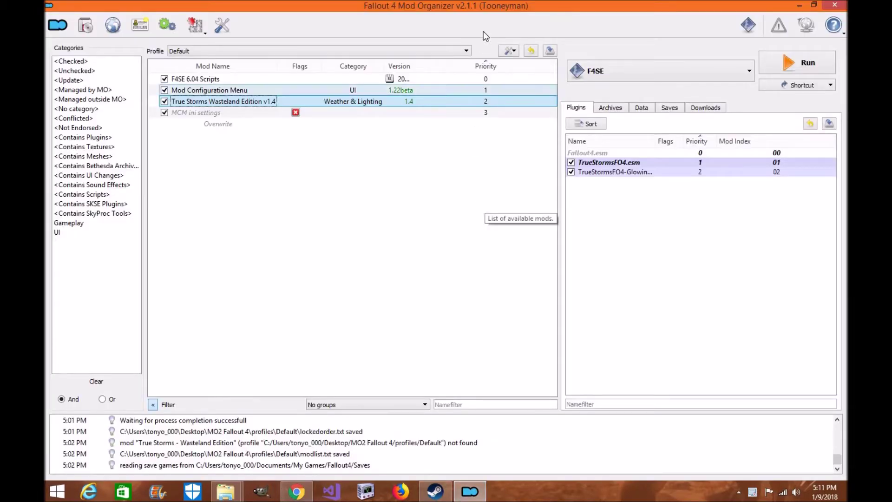
left_click(800, 6)
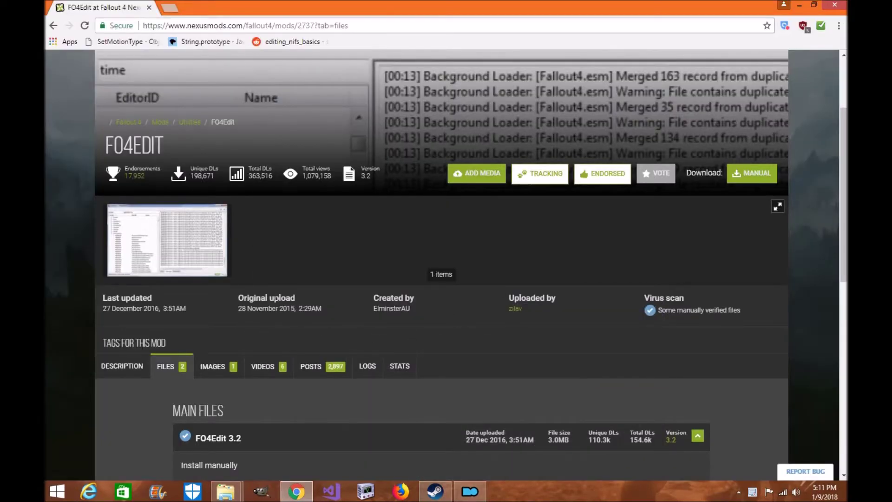
scroll(803, 172, "down", 1)
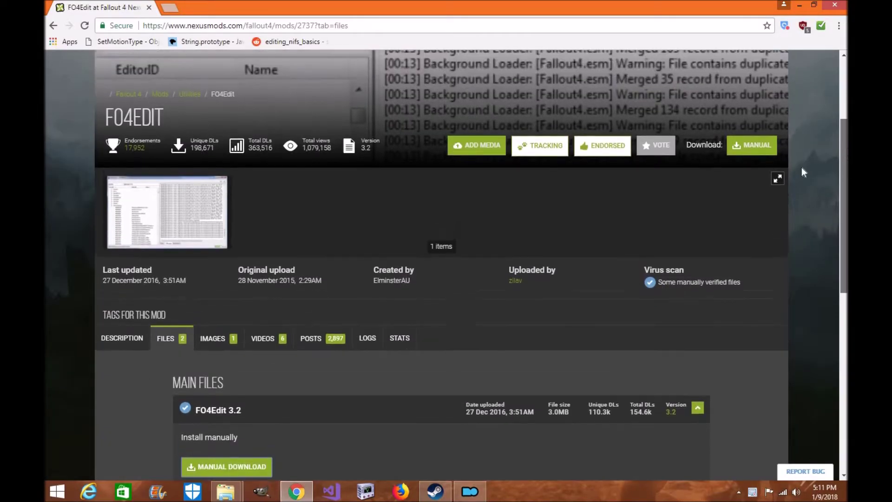
left_click(190, 225)
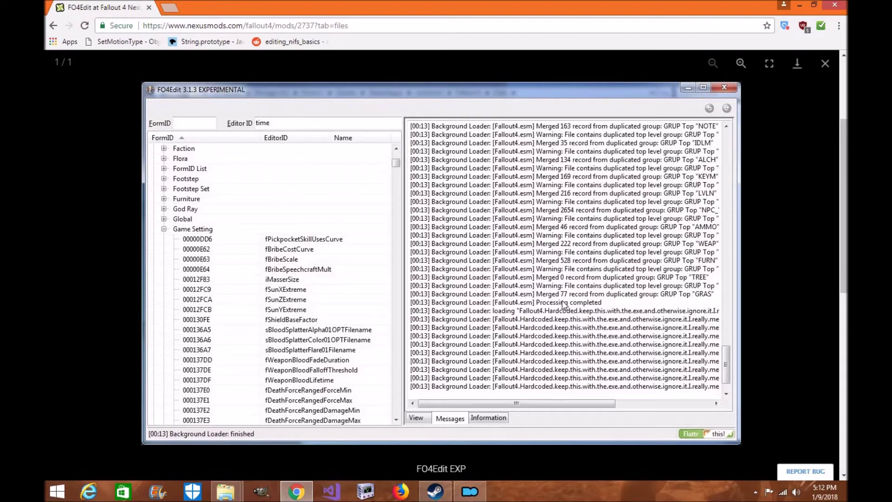
left_click(825, 64)
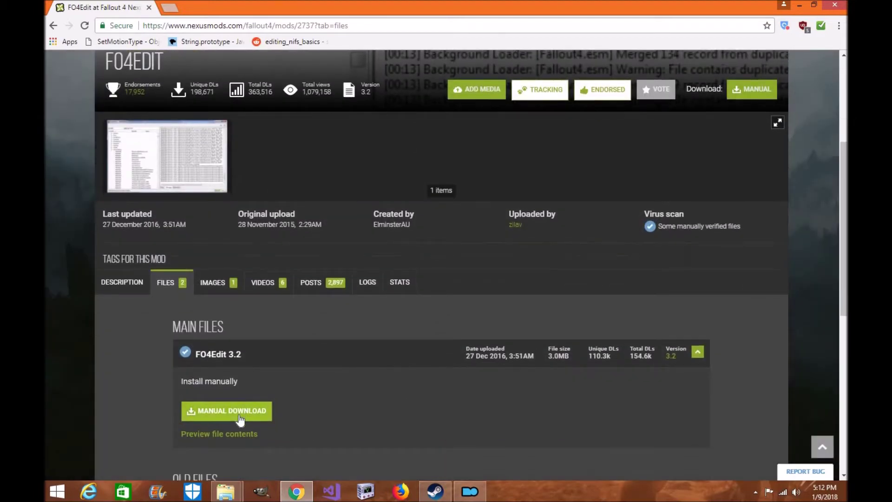
Step: Manually download the FO4Edit 3.2 archive, dismiss the popup and Save As, and minimize Chrome
left_click(247, 415)
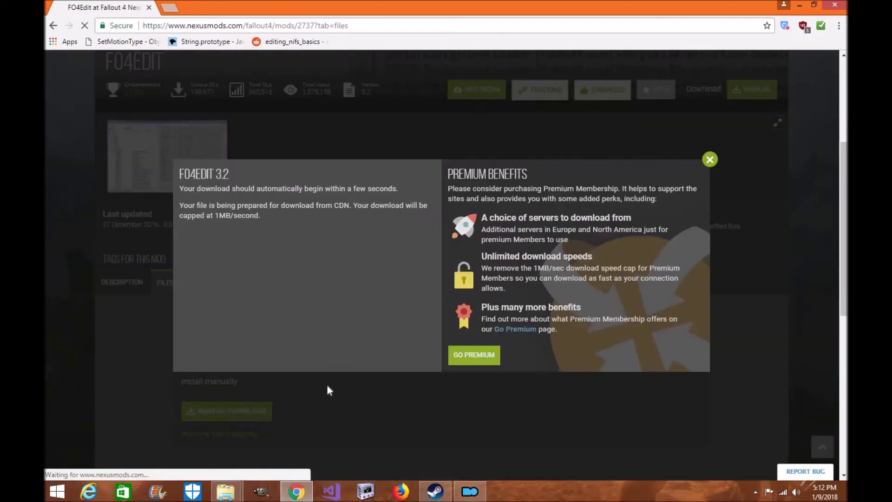
left_click(709, 147)
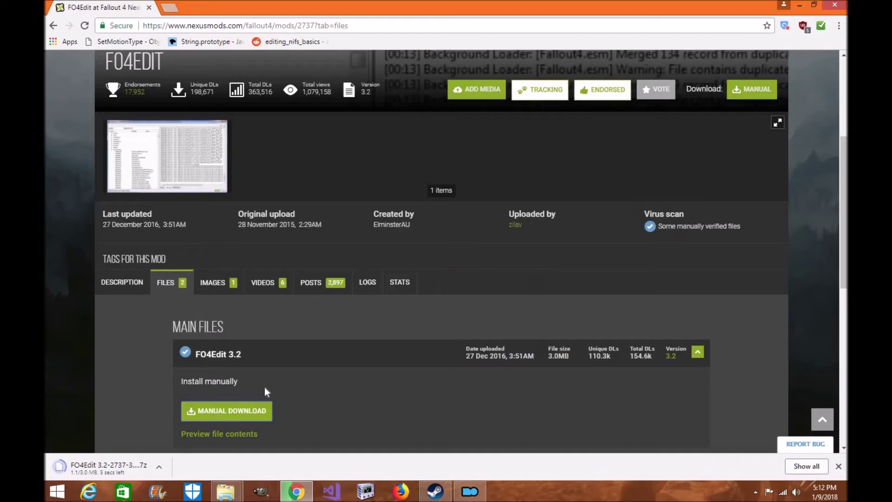
right_click(231, 409)
left_click(288, 358)
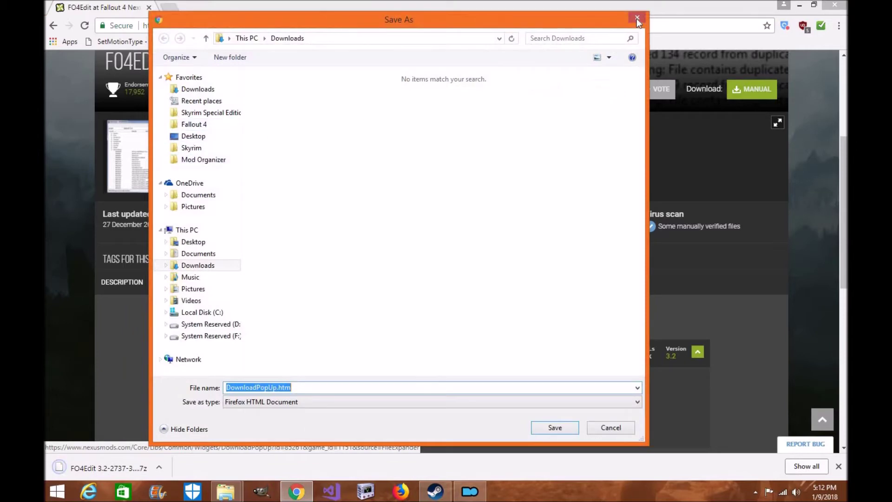
left_click(637, 18)
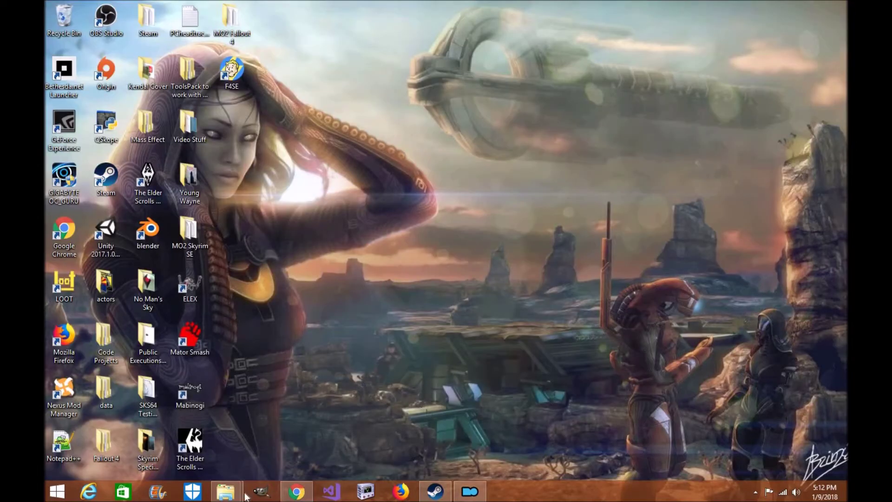
Step: Open the Fallout 4 Mod Tools folder and the Downloads folder side by side
mouse_move(226, 491)
left_click(289, 446)
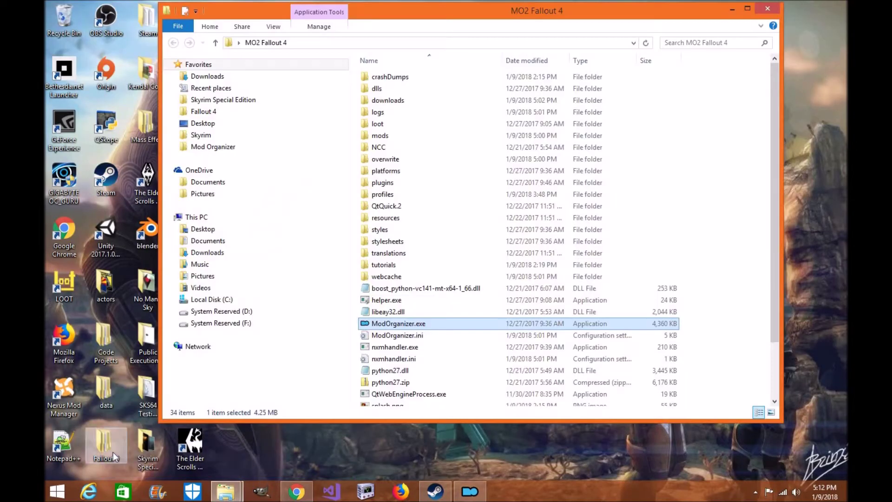
double_click(116, 457)
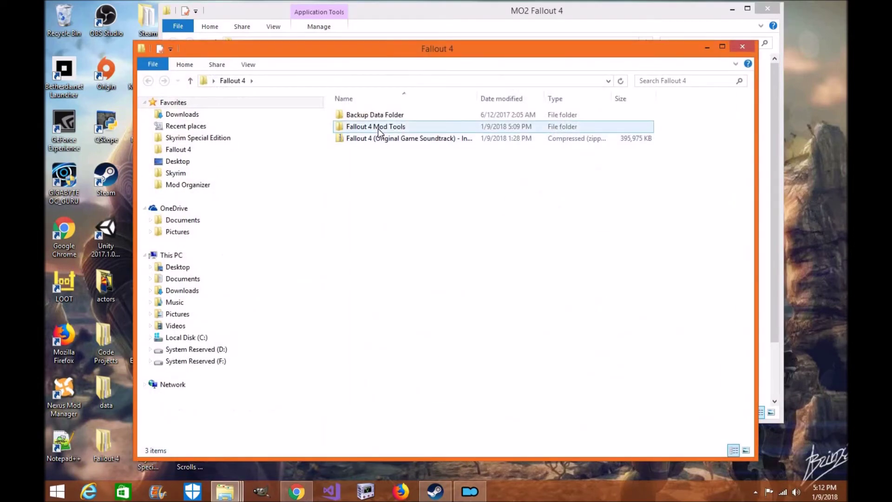
double_click(380, 129)
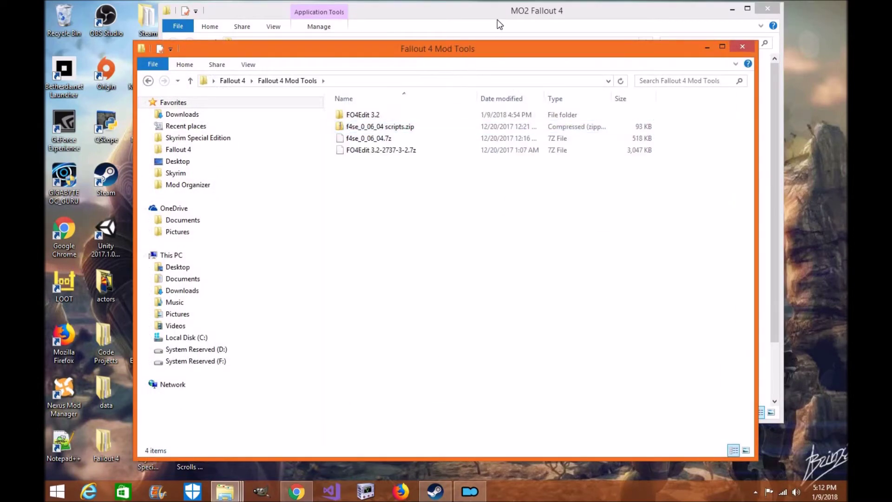
left_click_drag(593, 29, 781, 52)
left_click(396, 100)
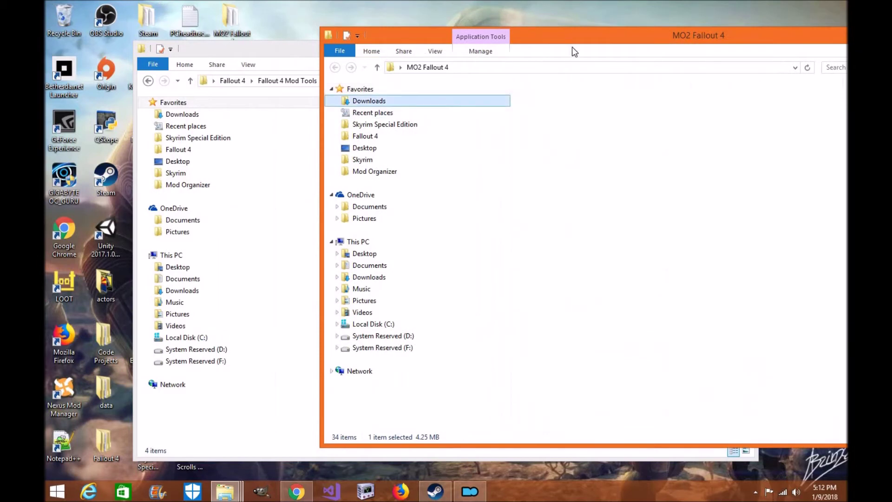
left_click_drag(707, 36, 823, 64)
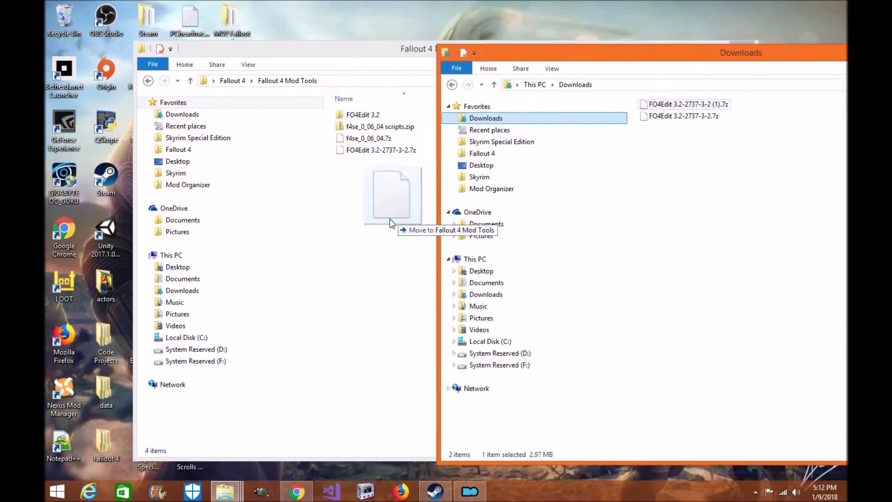
Step: Move the new FO4Edit archive into Fallout 4 Mod Tools, delete the old one, and extract it
left_click_drag(670, 104, 421, 165)
left_click(413, 149)
key("Delete")
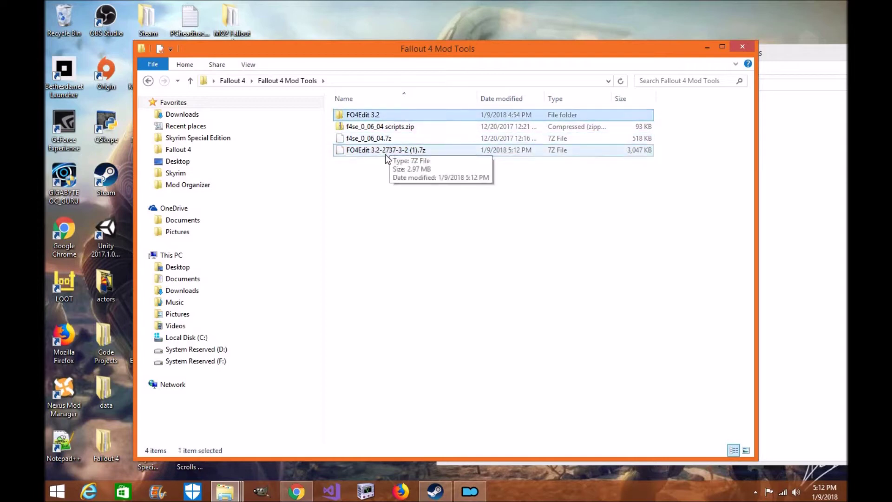
left_click(390, 154)
right_click(391, 155)
mouse_move(425, 174)
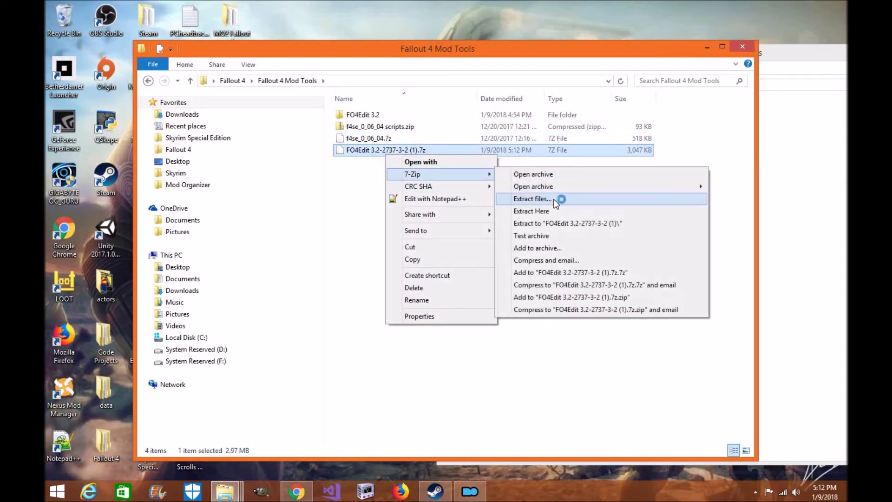
left_click(562, 199)
left_click(436, 327)
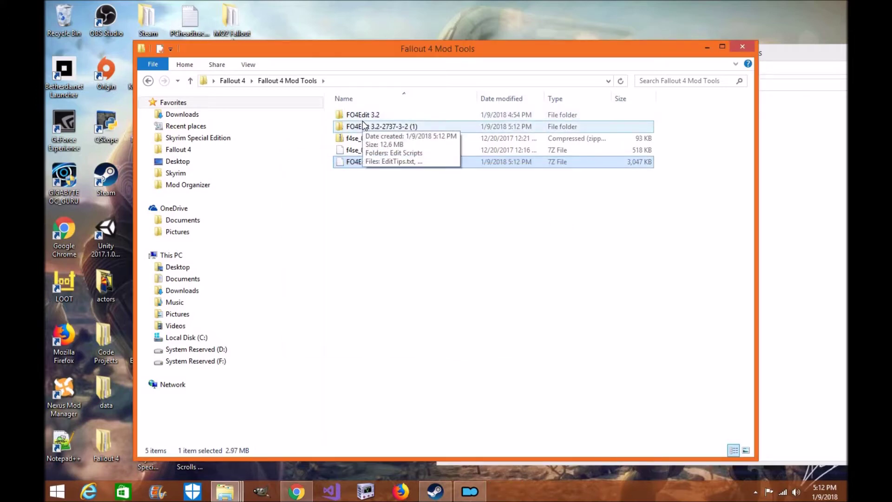
Step: Delete the old FO4Edit 3.2 folder and put the Downloads window away
left_click(366, 117)
key("Delete")
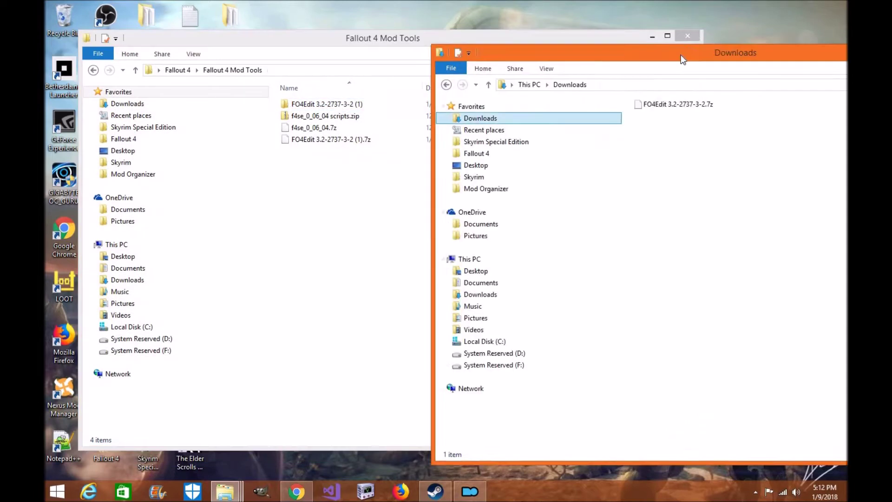
left_click_drag(780, 57, 610, 53)
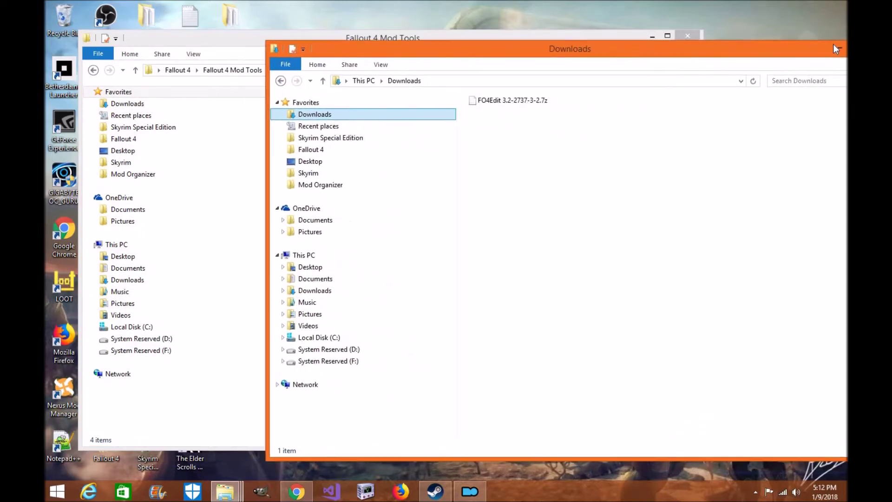
left_click(832, 44)
Step: Add FO4Edit.exe from Desktop > Fallout 4 > Fallout 4 Mod Tools as an MO2 executable
key("alt+Tab")
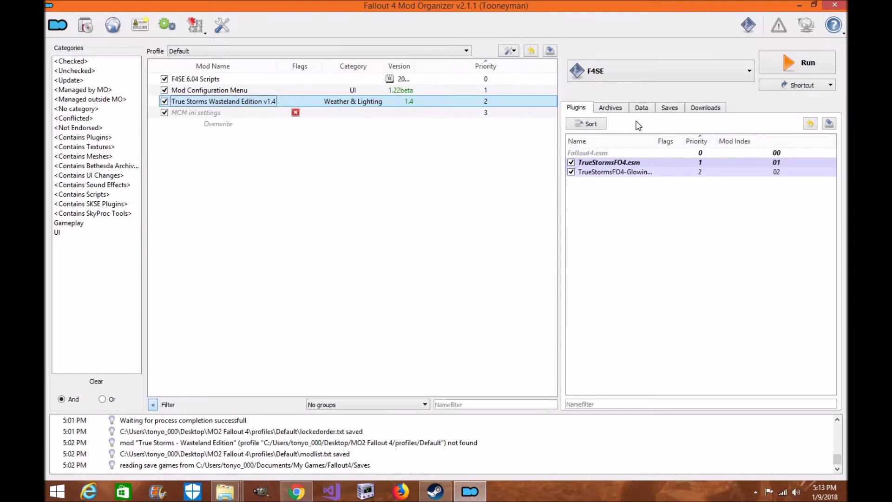
left_click(662, 73)
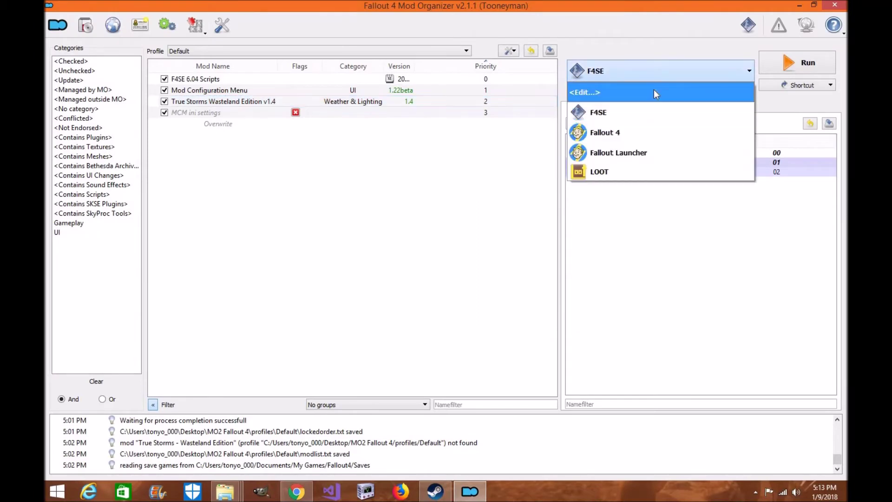
left_click(654, 91)
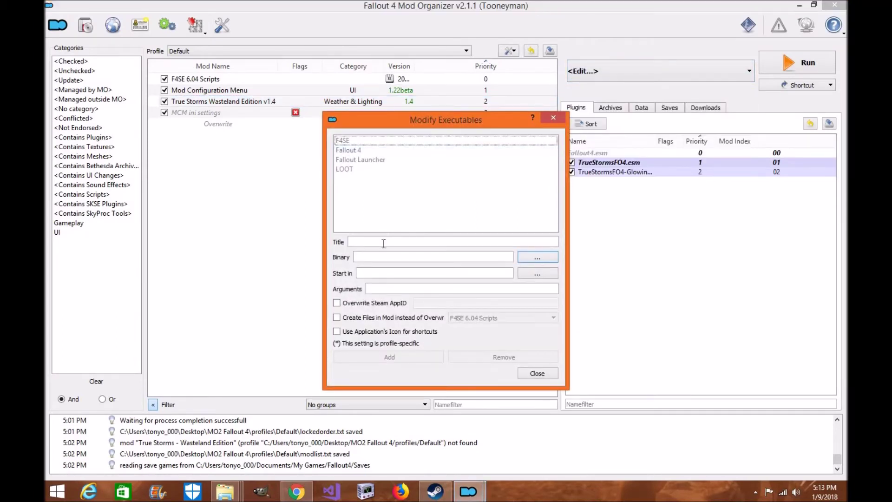
type("FO4Edit")
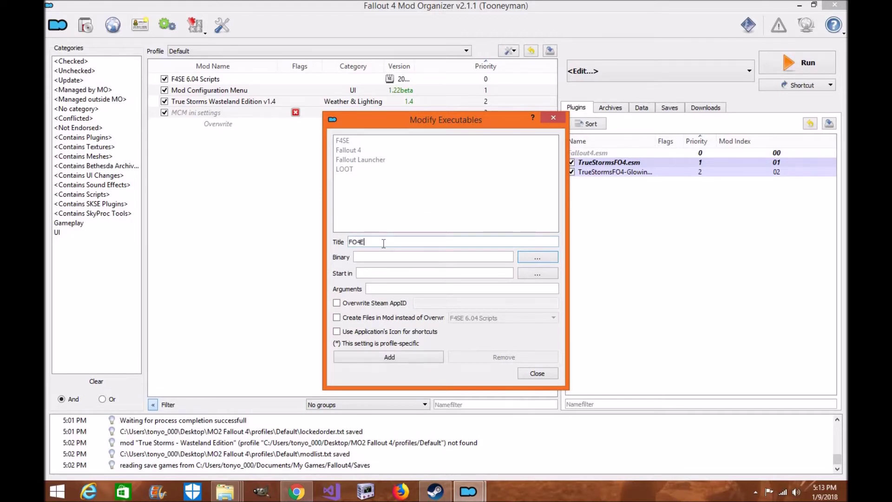
left_click(555, 257)
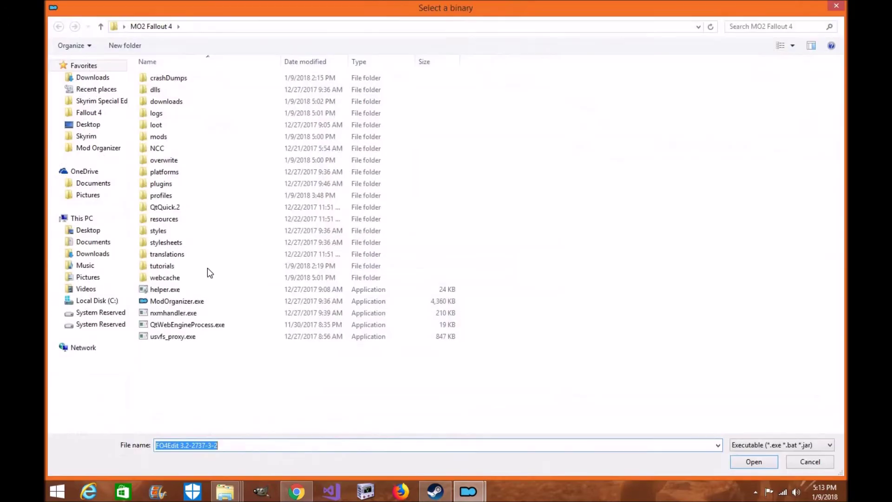
left_click(105, 126)
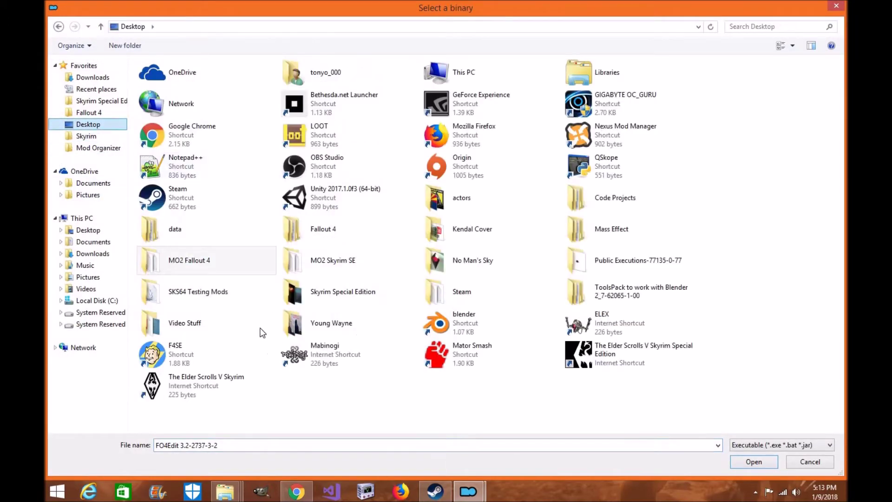
double_click(328, 234)
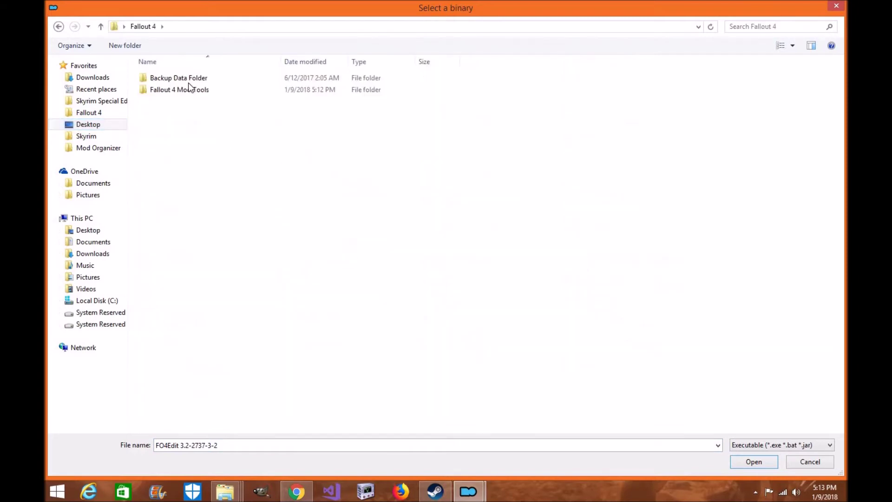
double_click(188, 89)
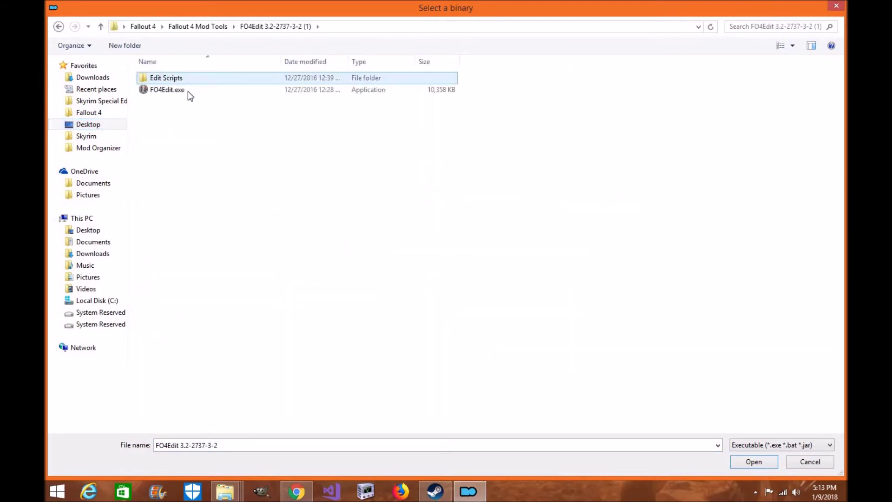
left_click(188, 90)
left_click(738, 462)
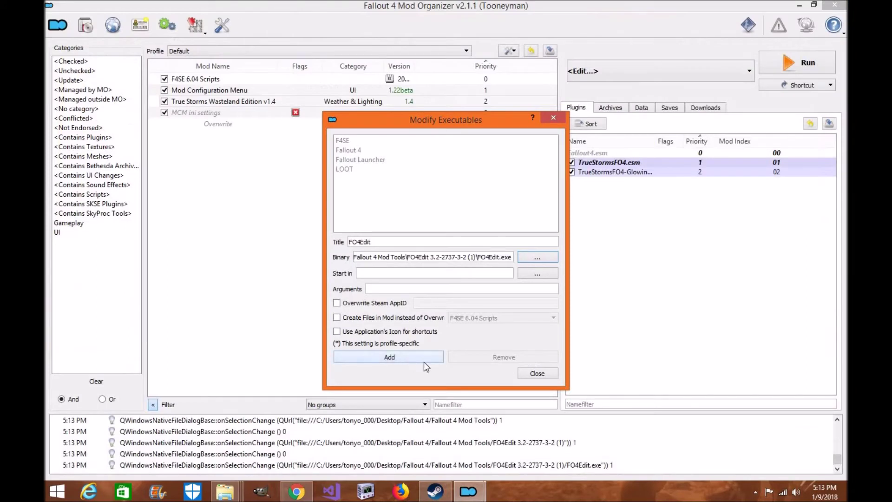
left_click(424, 363)
left_click(537, 374)
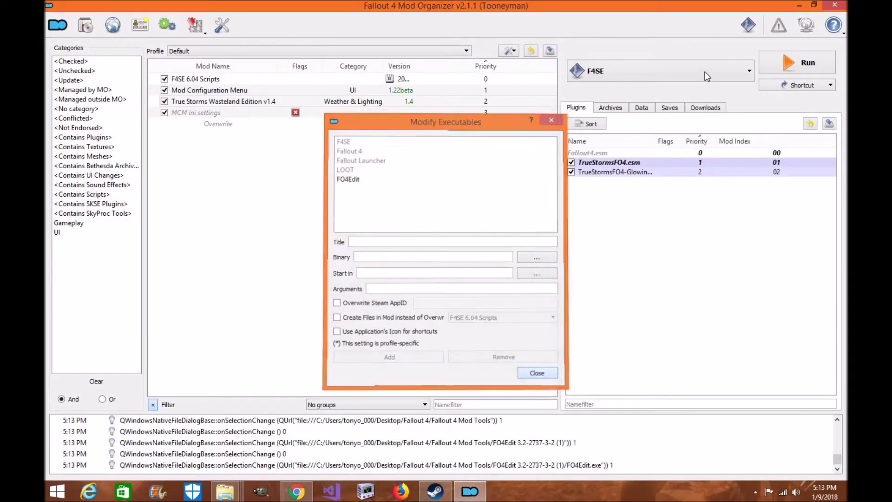
Step: Select FO4Edit, create its toolbar and desktop shortcuts, and minimize Mod Organizer
left_click(704, 75)
left_click(672, 190)
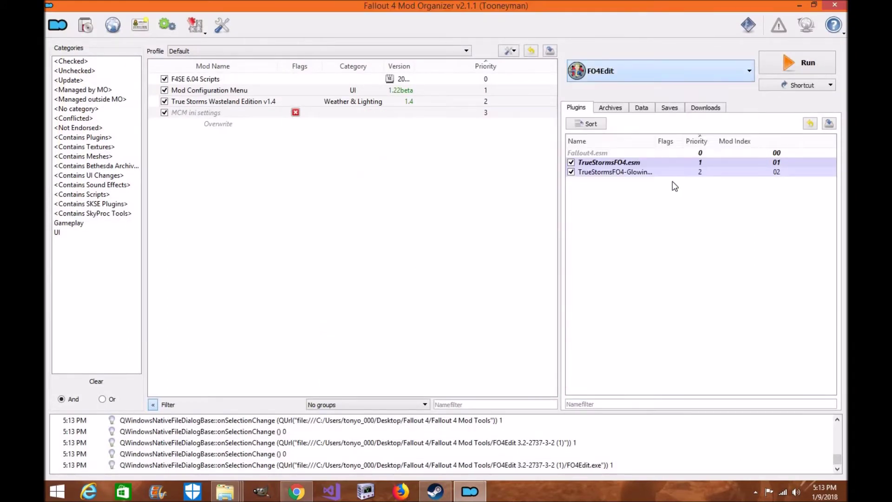
left_click(779, 89)
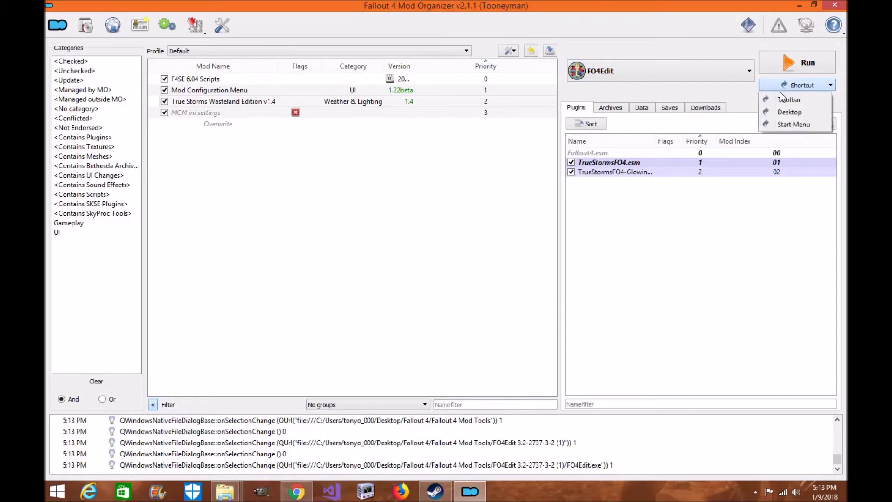
left_click(784, 98)
left_click(787, 87)
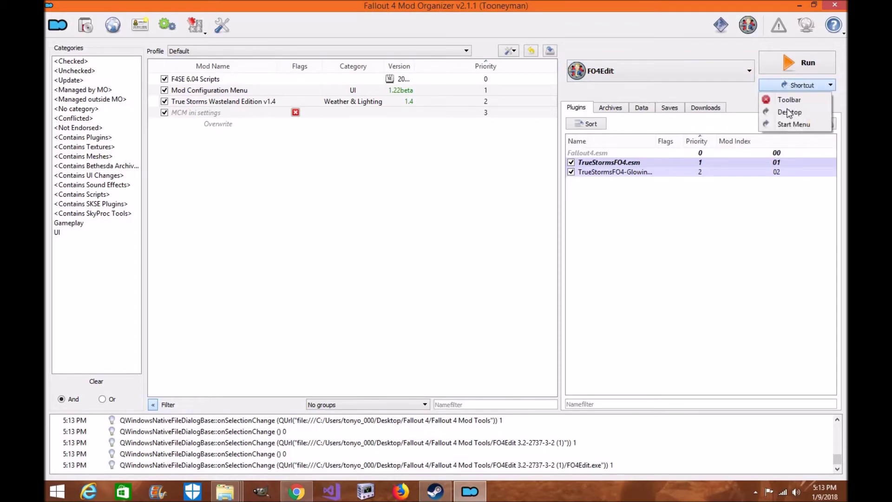
left_click(793, 112)
left_click(799, 5)
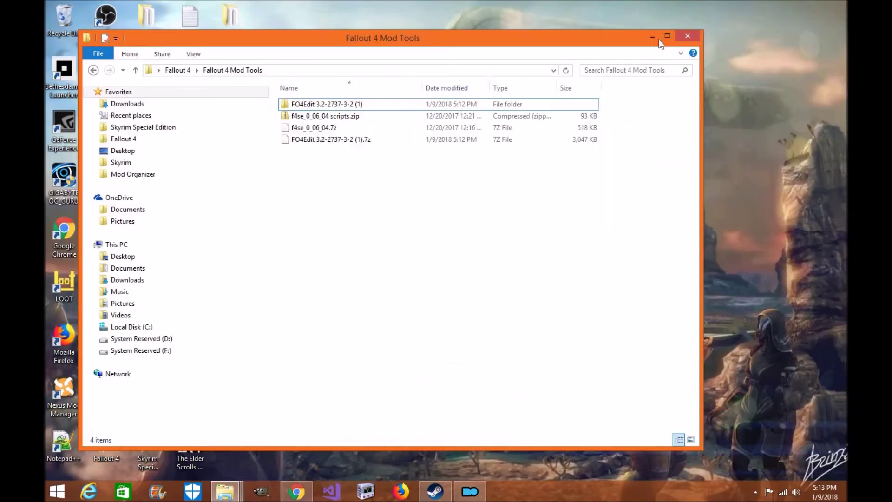
Step: On the desktop, open the FO4Edit shortcut's Properties and begin changing its icon
key("super+d")
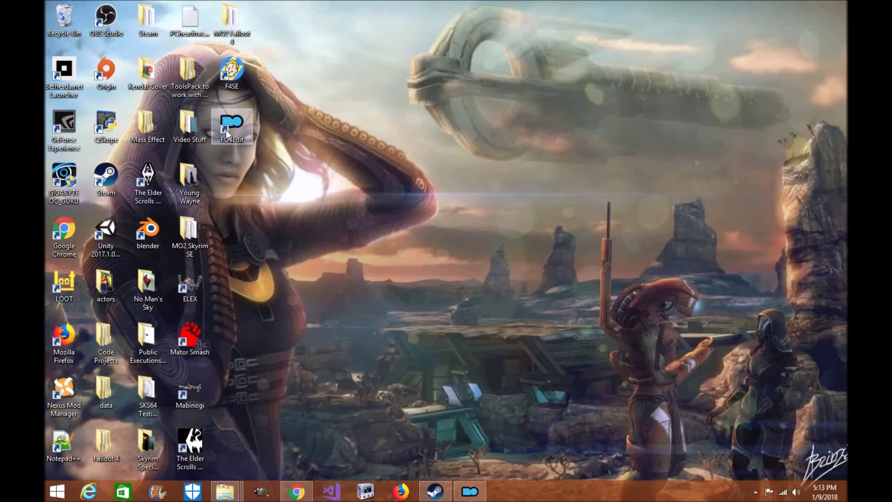
right_click(236, 128)
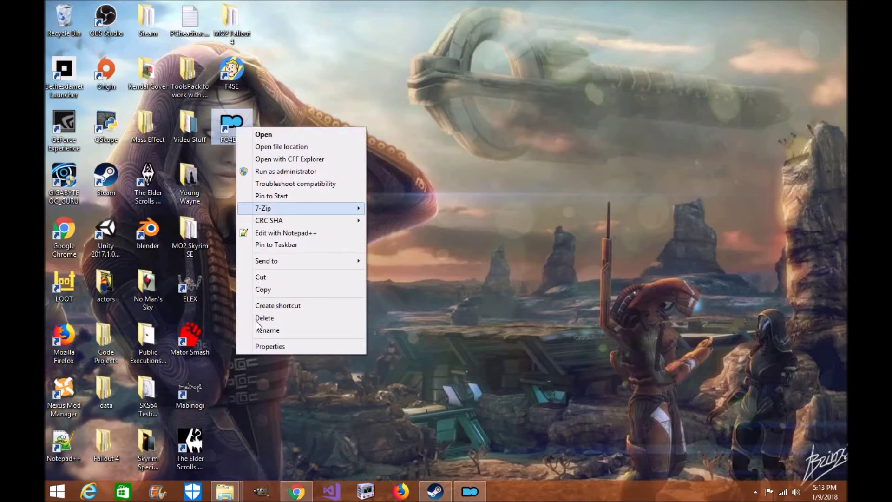
left_click(306, 347)
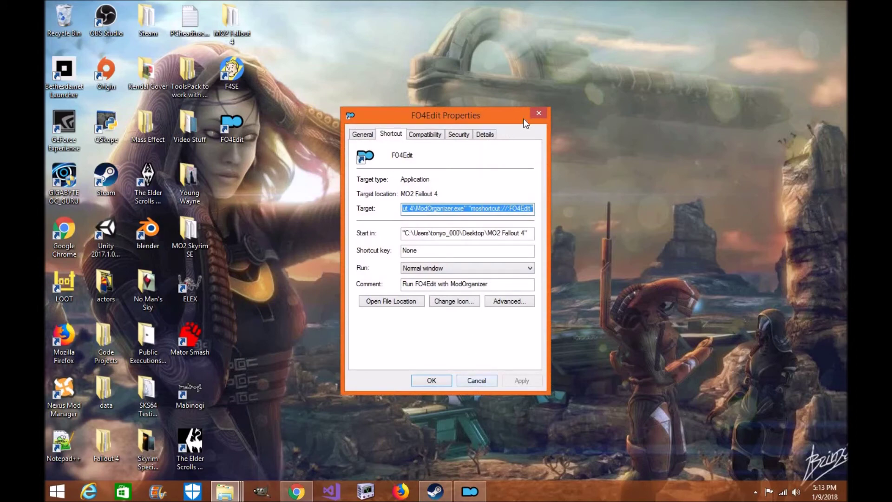
left_click(538, 115)
right_click(232, 132)
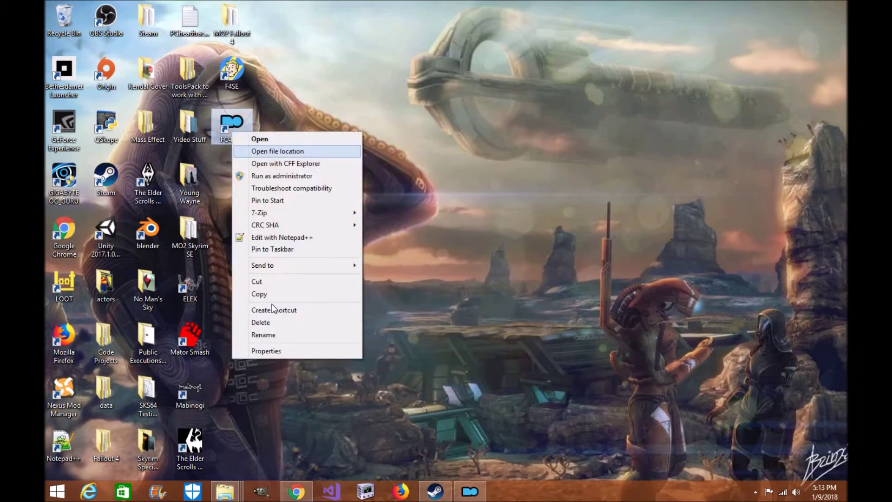
left_click(270, 352)
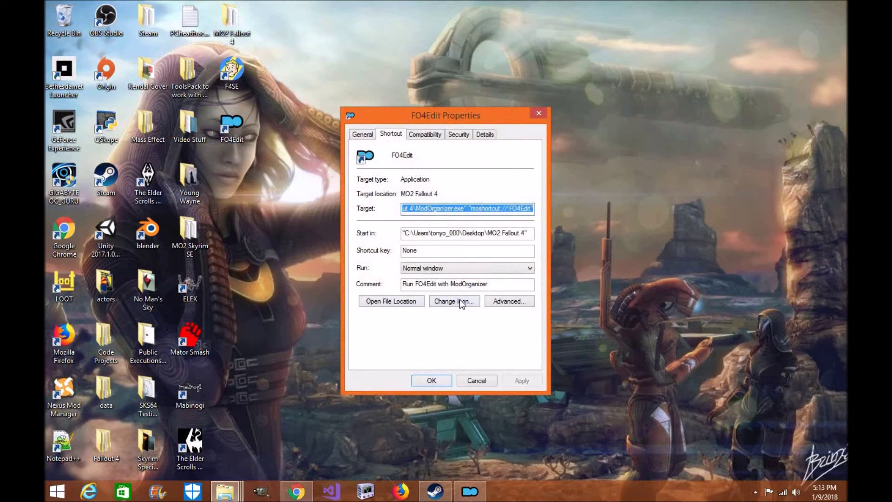
left_click(457, 303)
Step: Set the shortcut's icon from FO4Edit.exe in Fallout 4 Mod Tools and confirm both dialogs
left_click(517, 201)
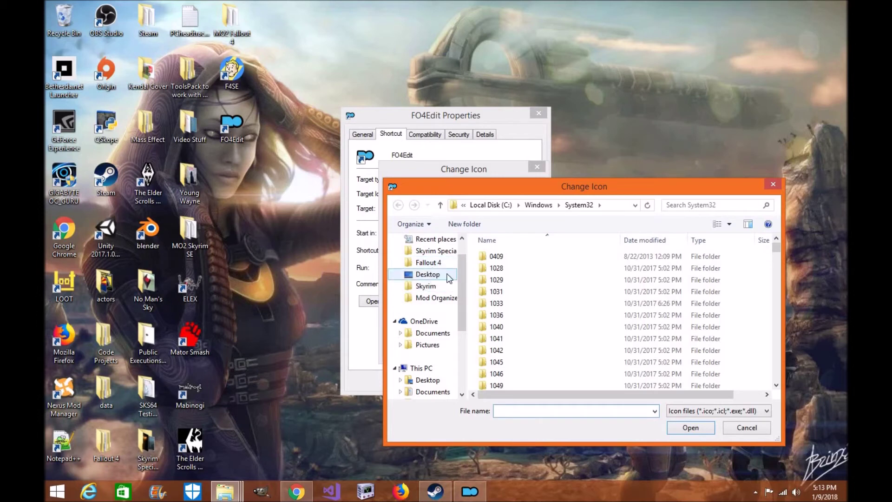
left_click(448, 277)
scroll(777, 309, "down", 1)
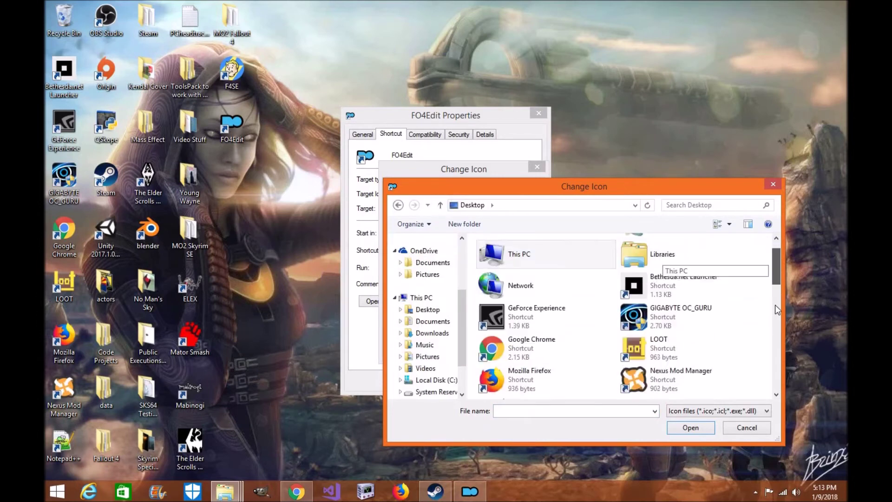
scroll(778, 309, "down", 3)
double_click(673, 342)
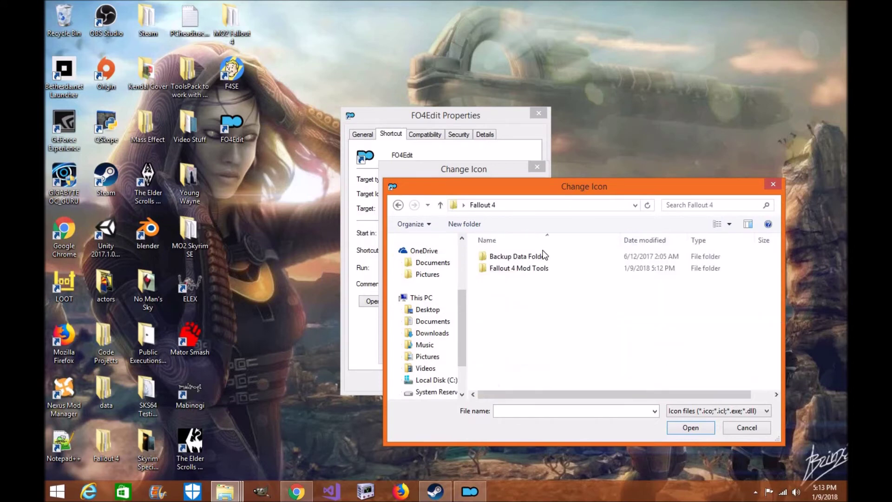
double_click(530, 267)
left_click(527, 268)
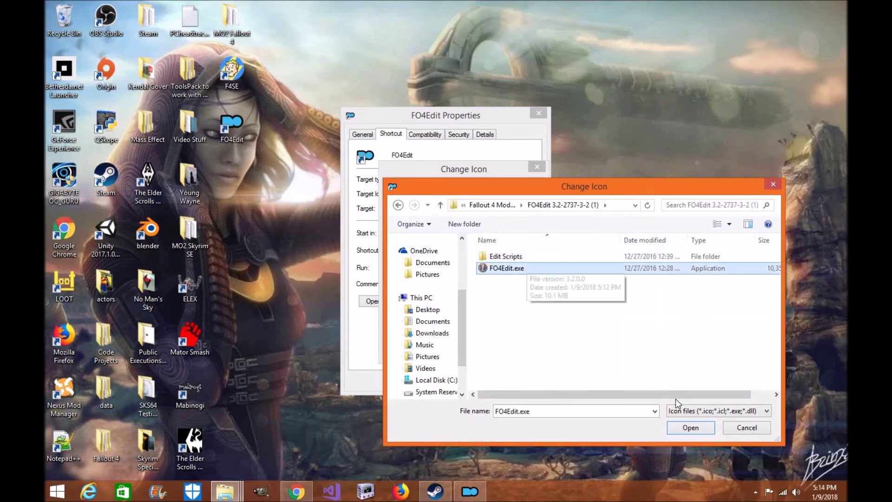
left_click(480, 347)
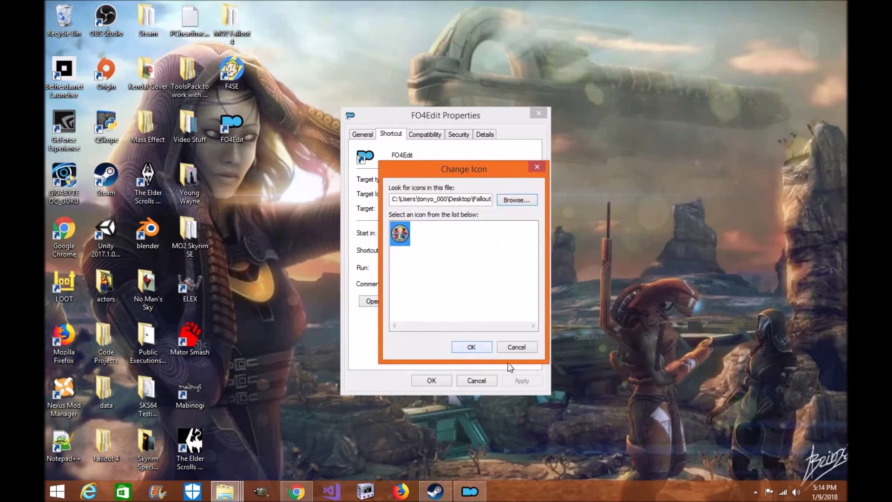
left_click(523, 380)
left_click(433, 381)
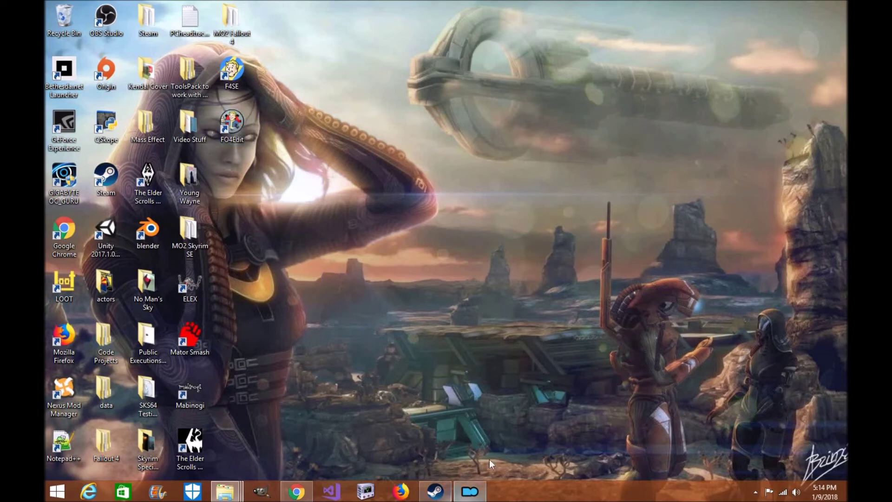
Step: Close Mod Organizer and both Fallout 4 Mod Tools folder windows
left_click(470, 491)
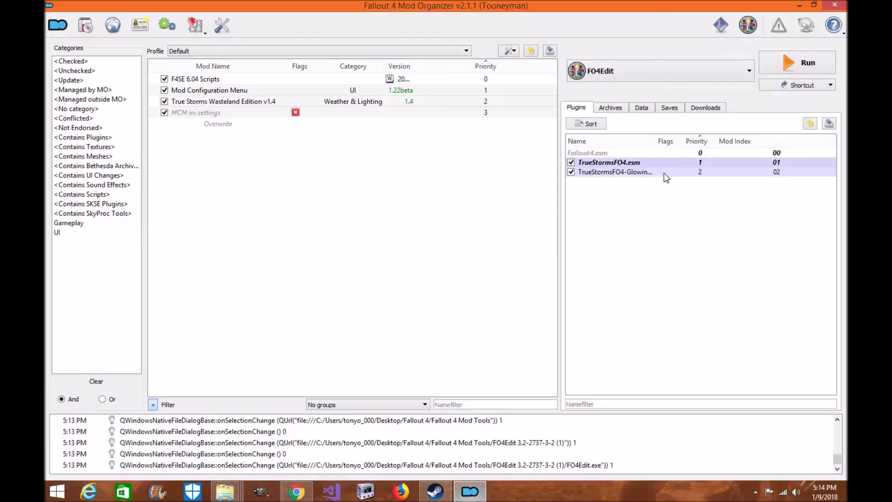
left_click(828, 9)
mouse_move(225, 491)
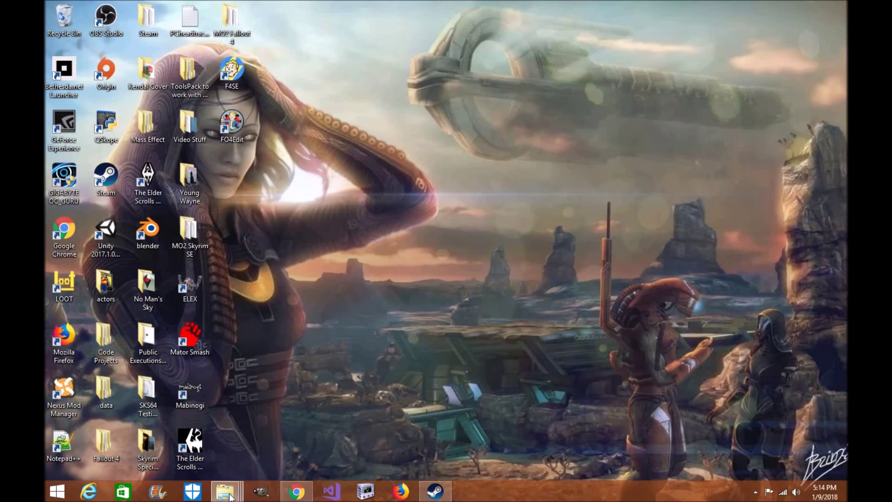
left_click(352, 436)
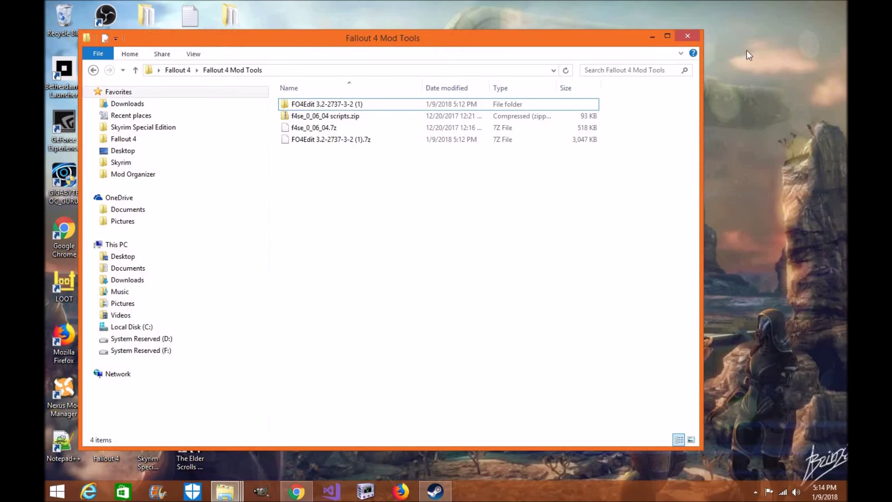
left_click(687, 36)
mouse_move(224, 492)
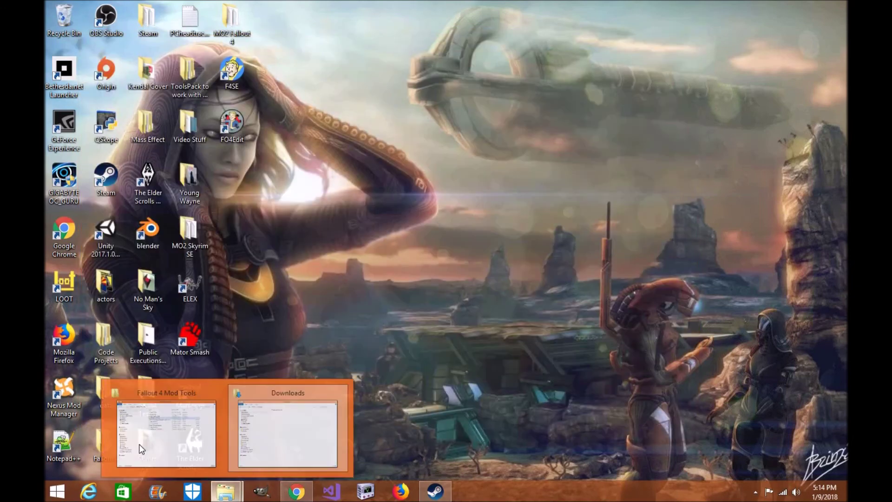
left_click(138, 444)
left_click(742, 46)
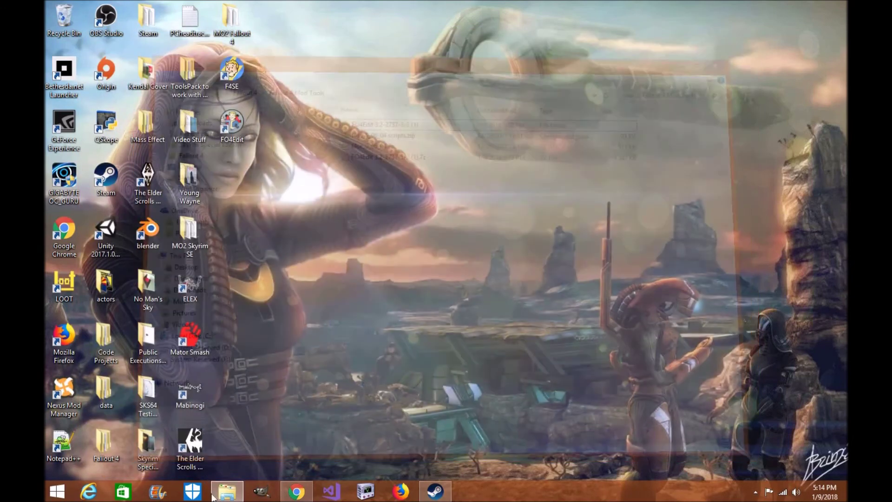
Step: Launch ModOrganizer.exe from the MO2 Fallout 4 folder and start FO4Edit through it
mouse_move(227, 492)
left_click(346, 398)
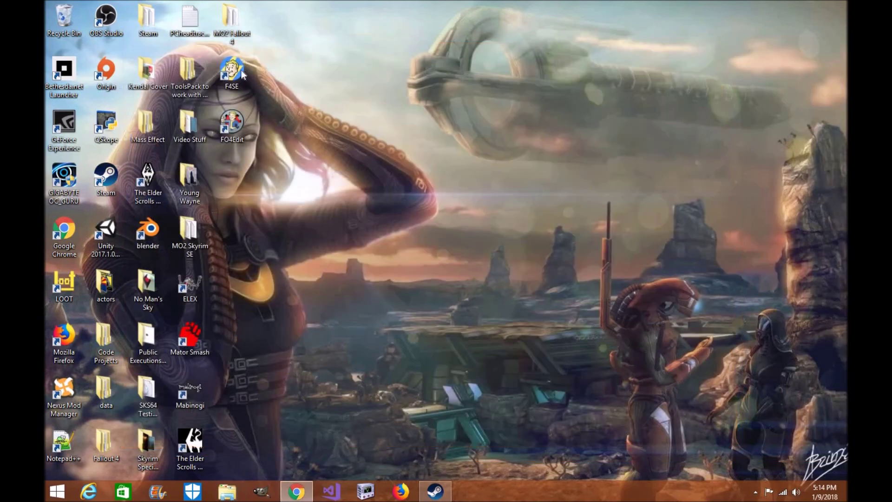
double_click(239, 39)
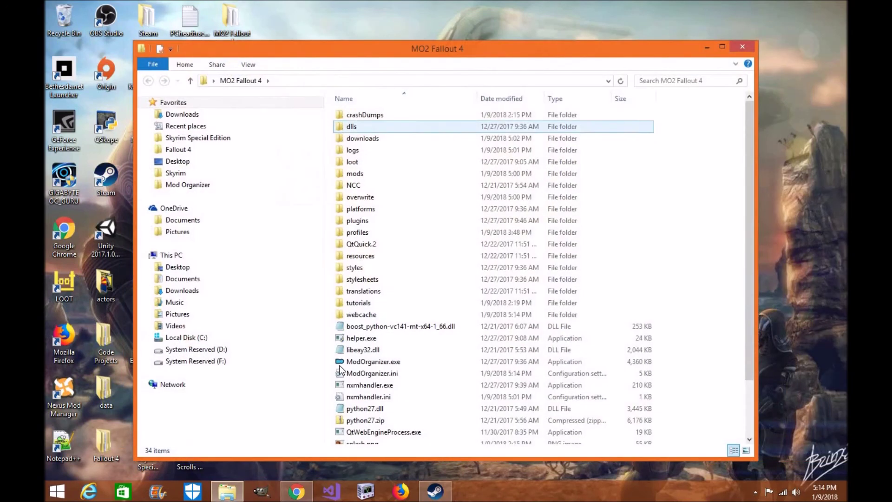
left_click(347, 363)
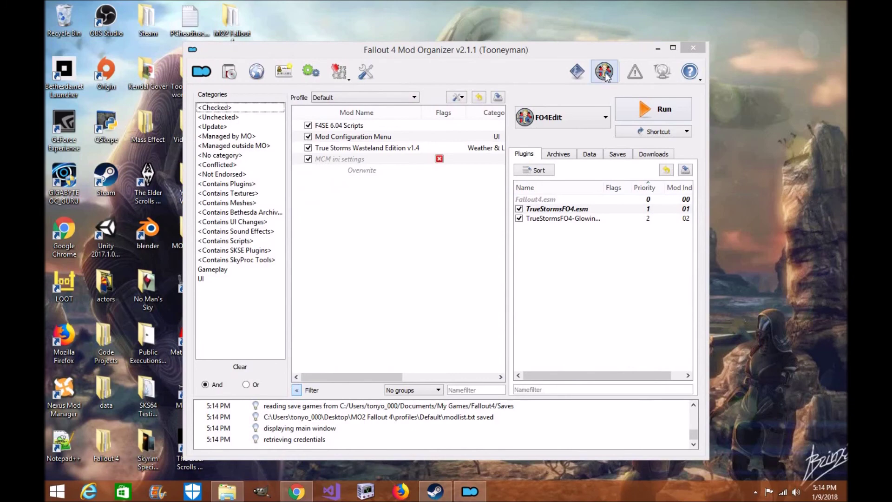
left_click(604, 71)
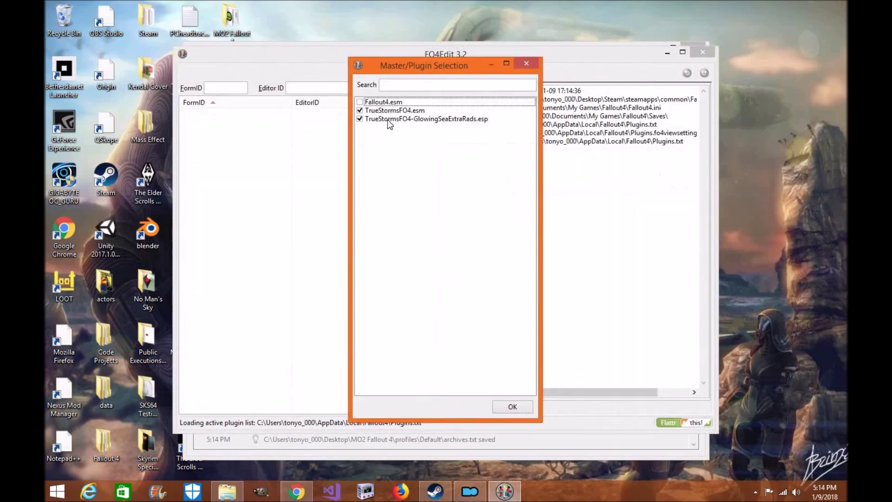
Step: Load Fallout4.esm with the True Storms plugins, maximize FO4Edit, and hide its tree pane
left_click(513, 406)
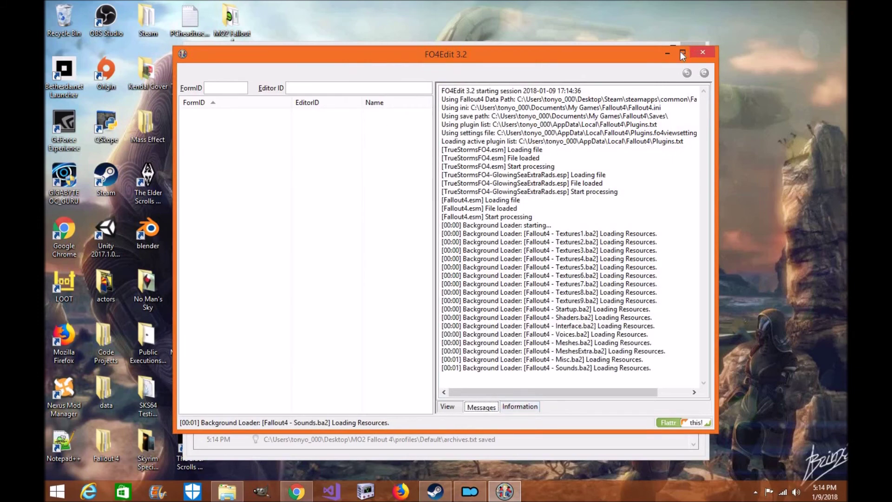
left_click(683, 53)
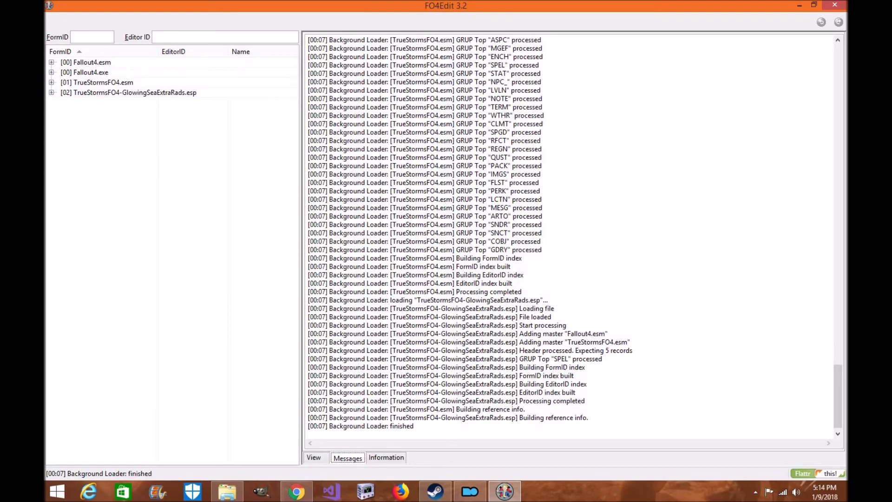
left_click(841, 6)
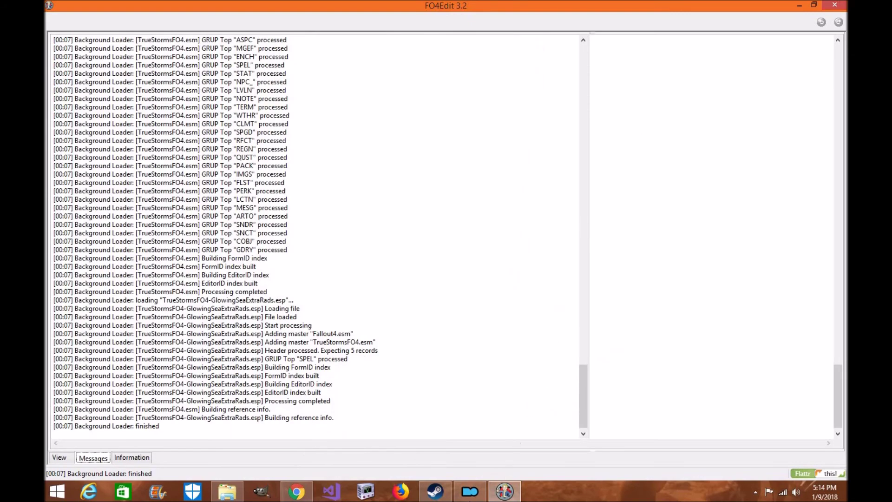